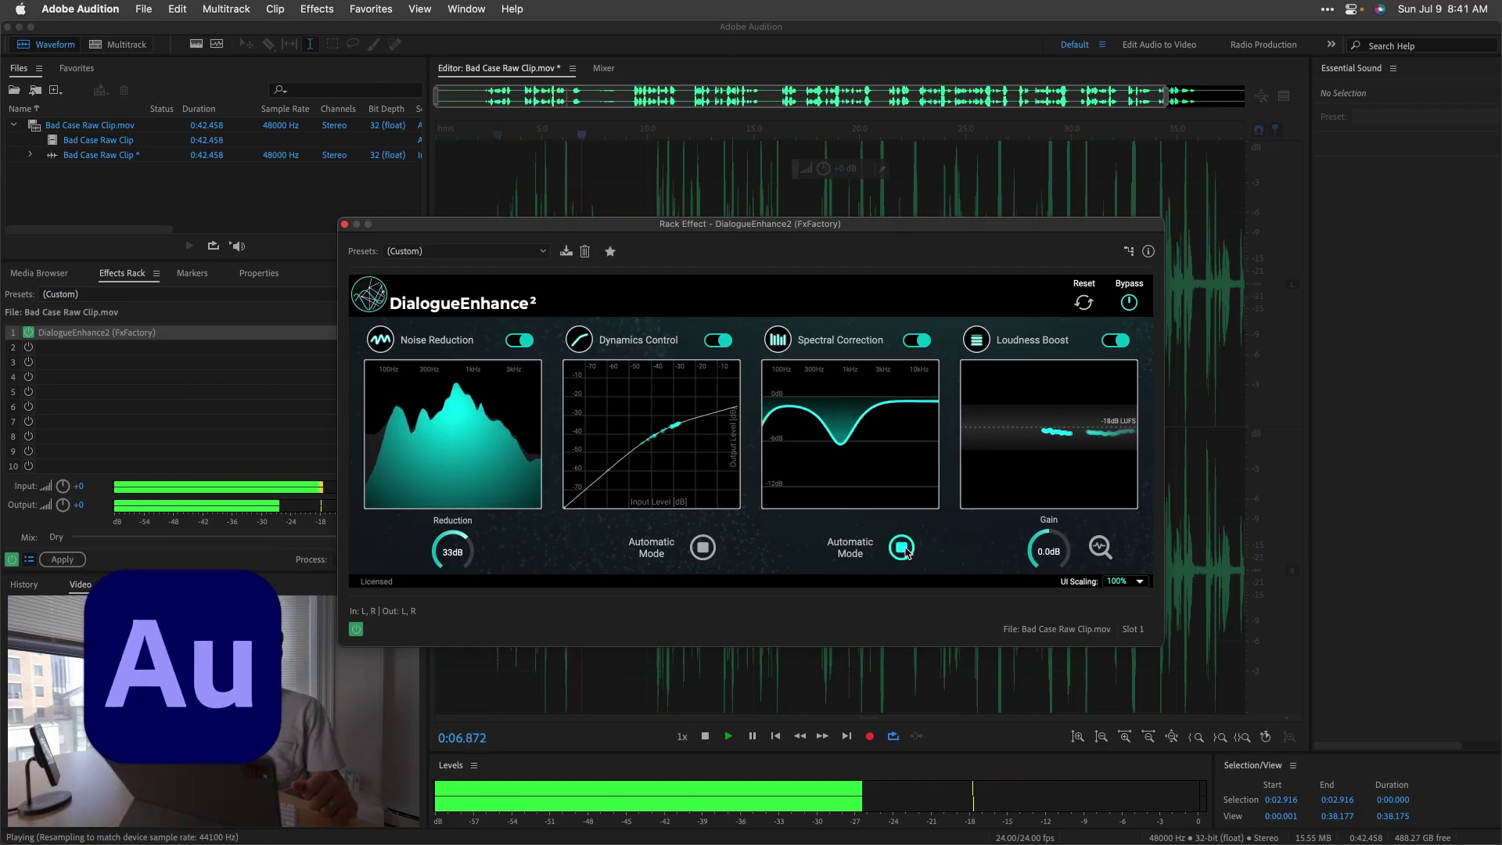
# Take Audition's Spectral Correction off automatic mode and download FxFactory's Dialogue Enhance trial.
pyautogui.click(850, 548)
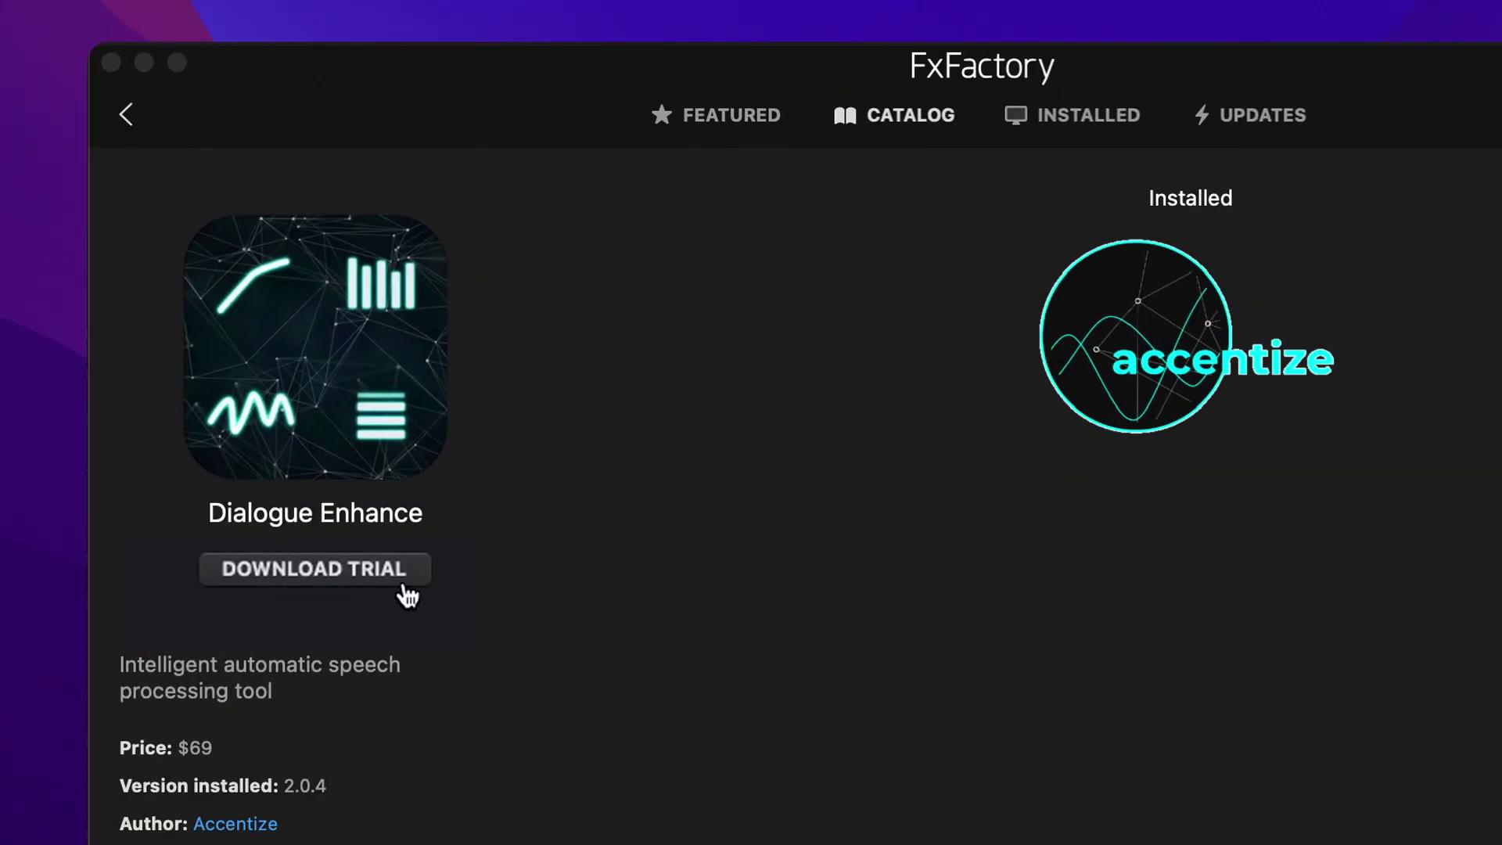
pyautogui.click(407, 597)
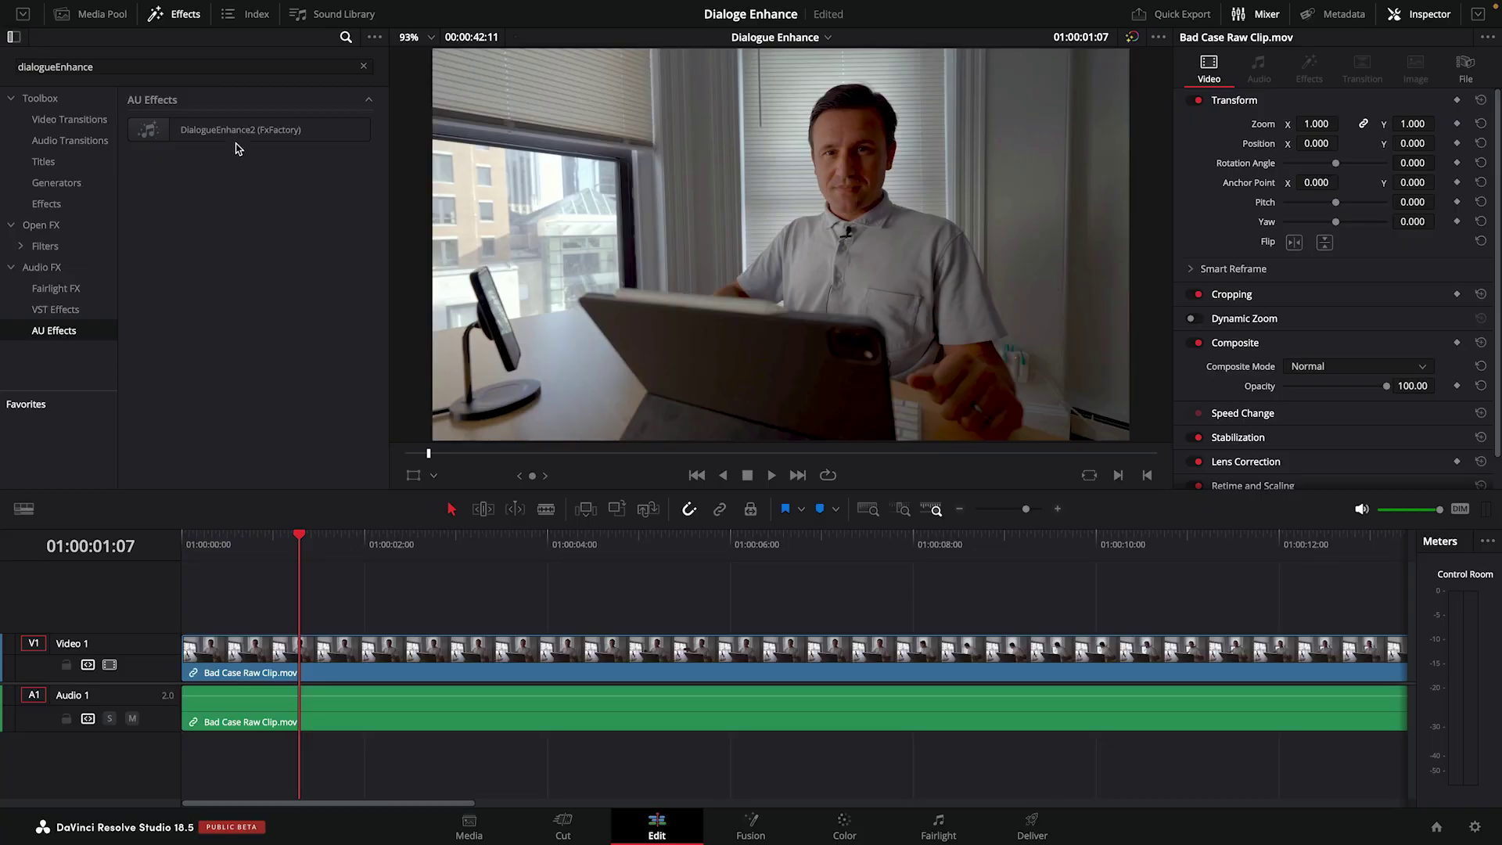
# Apply DialogueEnhance2 (FxFactory) from AU Effects to the A1 audio clip.
pyautogui.moveTo(341, 411); pyautogui.dragTo(424, 722)
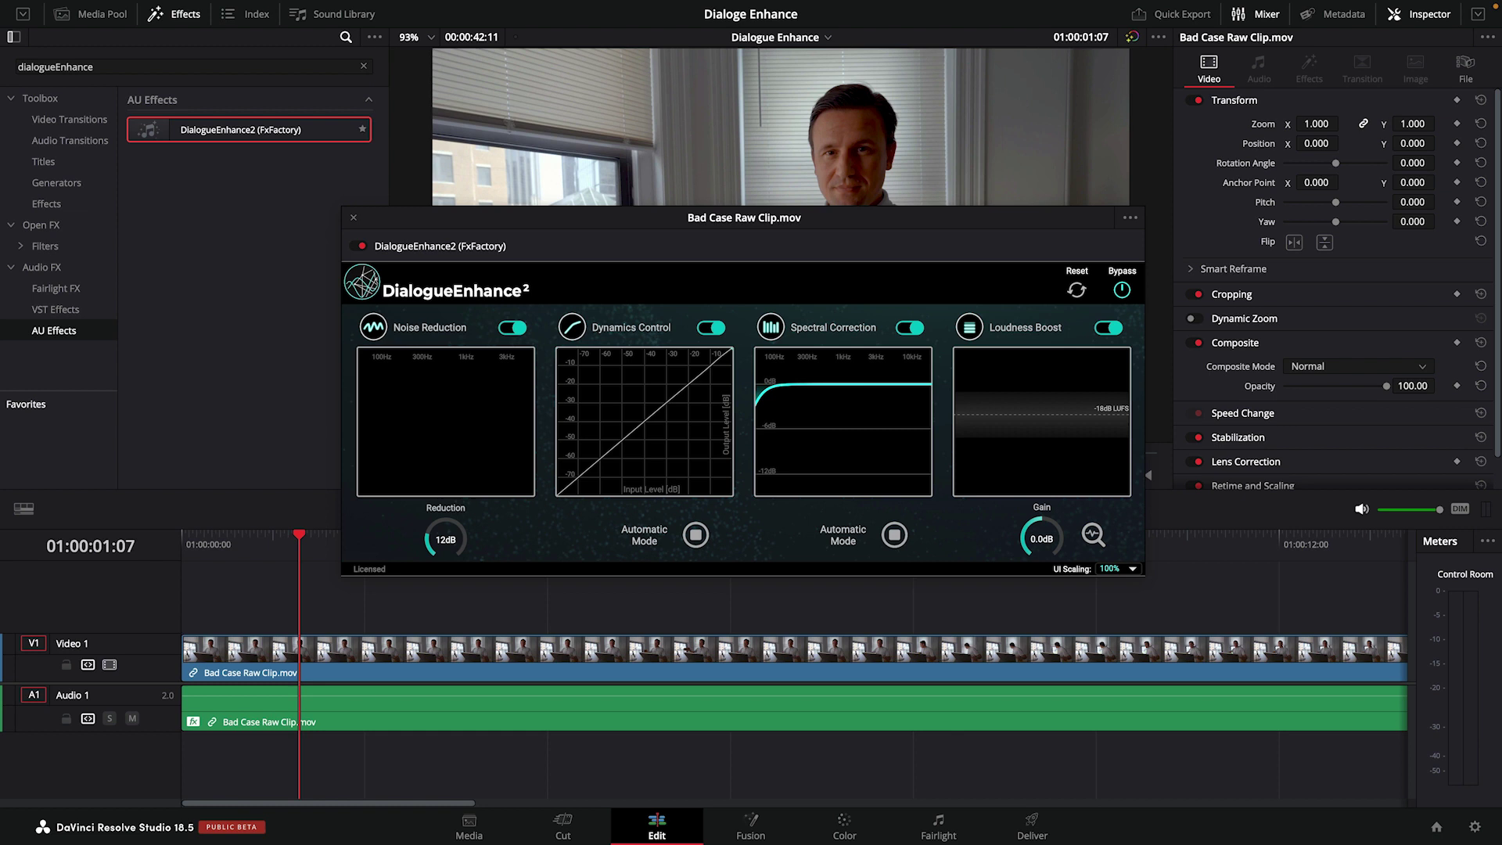
# Start playback so DialogueEnhance2 processes the clip live at default settings.
pyautogui.press('space')
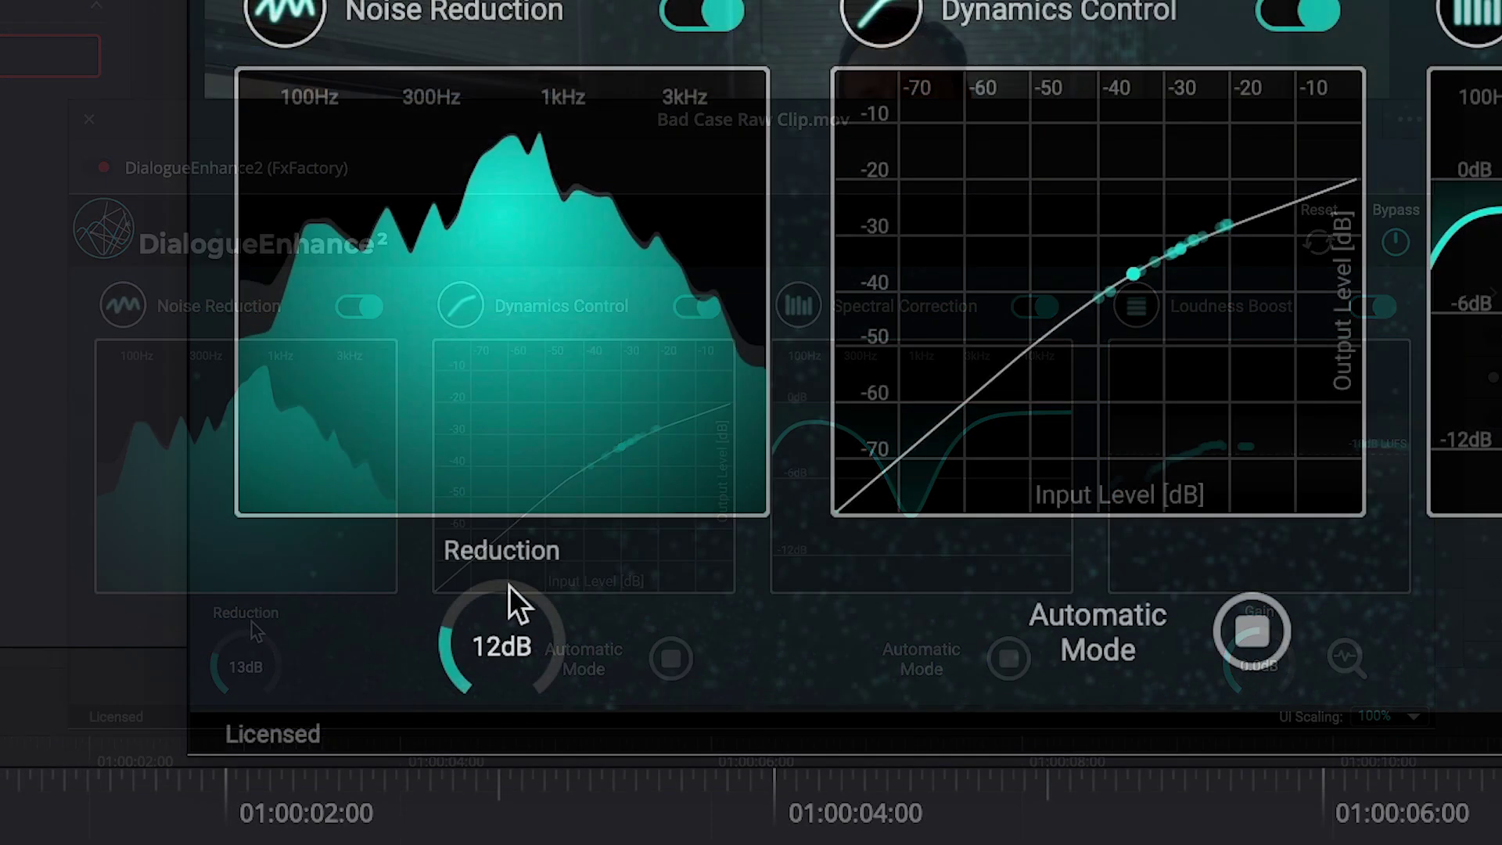
# Turn the Noise Reduction Reduction knob up from 12dB to 33dB.
pyautogui.moveTo(248, 644); pyautogui.dragTo(258, 550)
pyautogui.moveTo(519, 424); pyautogui.dragTo(519, 346)
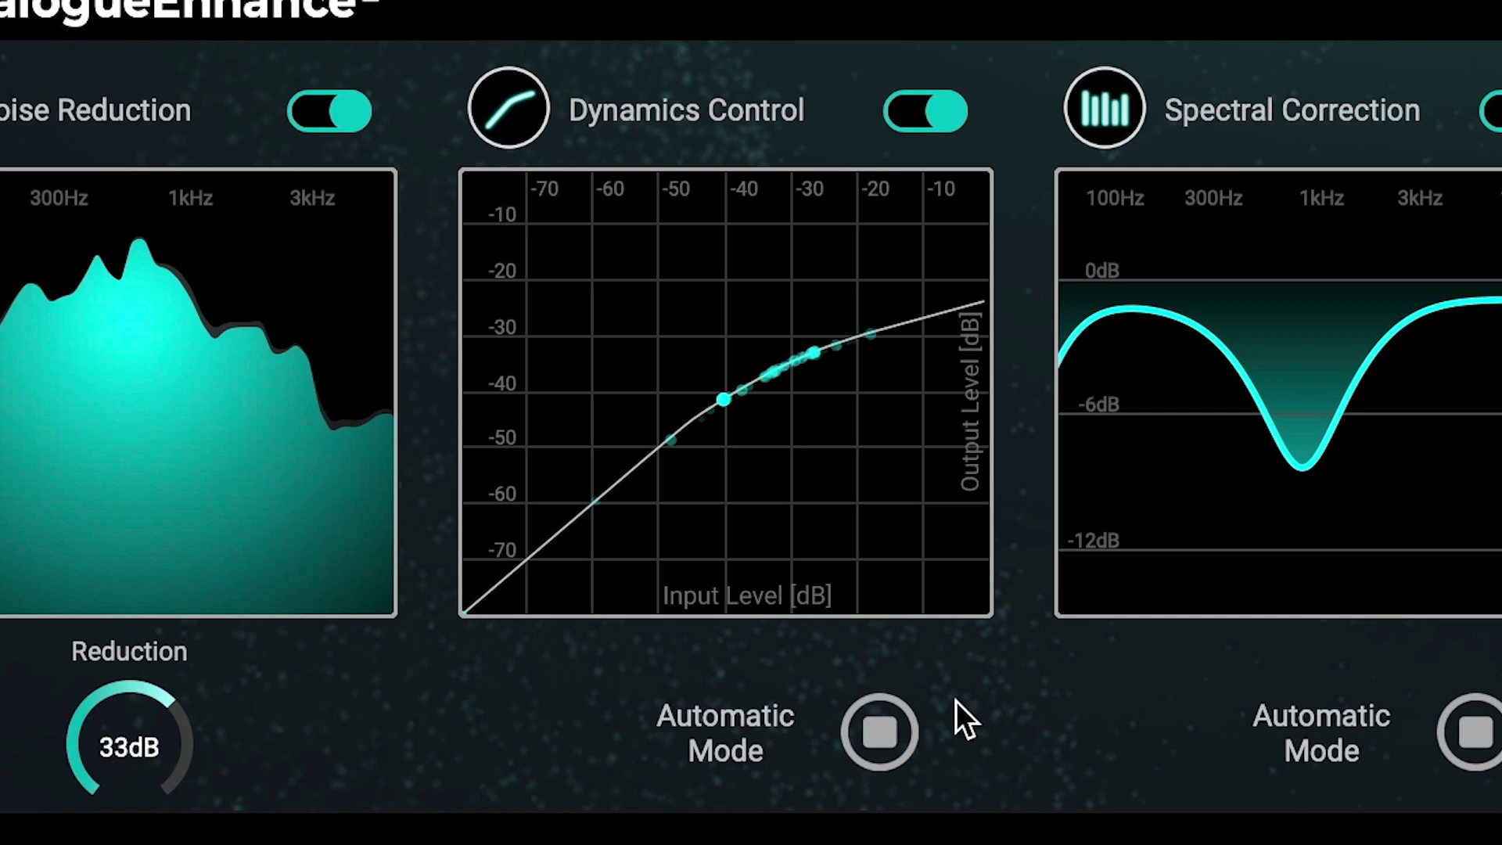
# Put Dynamics Control in manual mode, lower its threshold and raise the ratio to about 4.
pyautogui.click(894, 725)
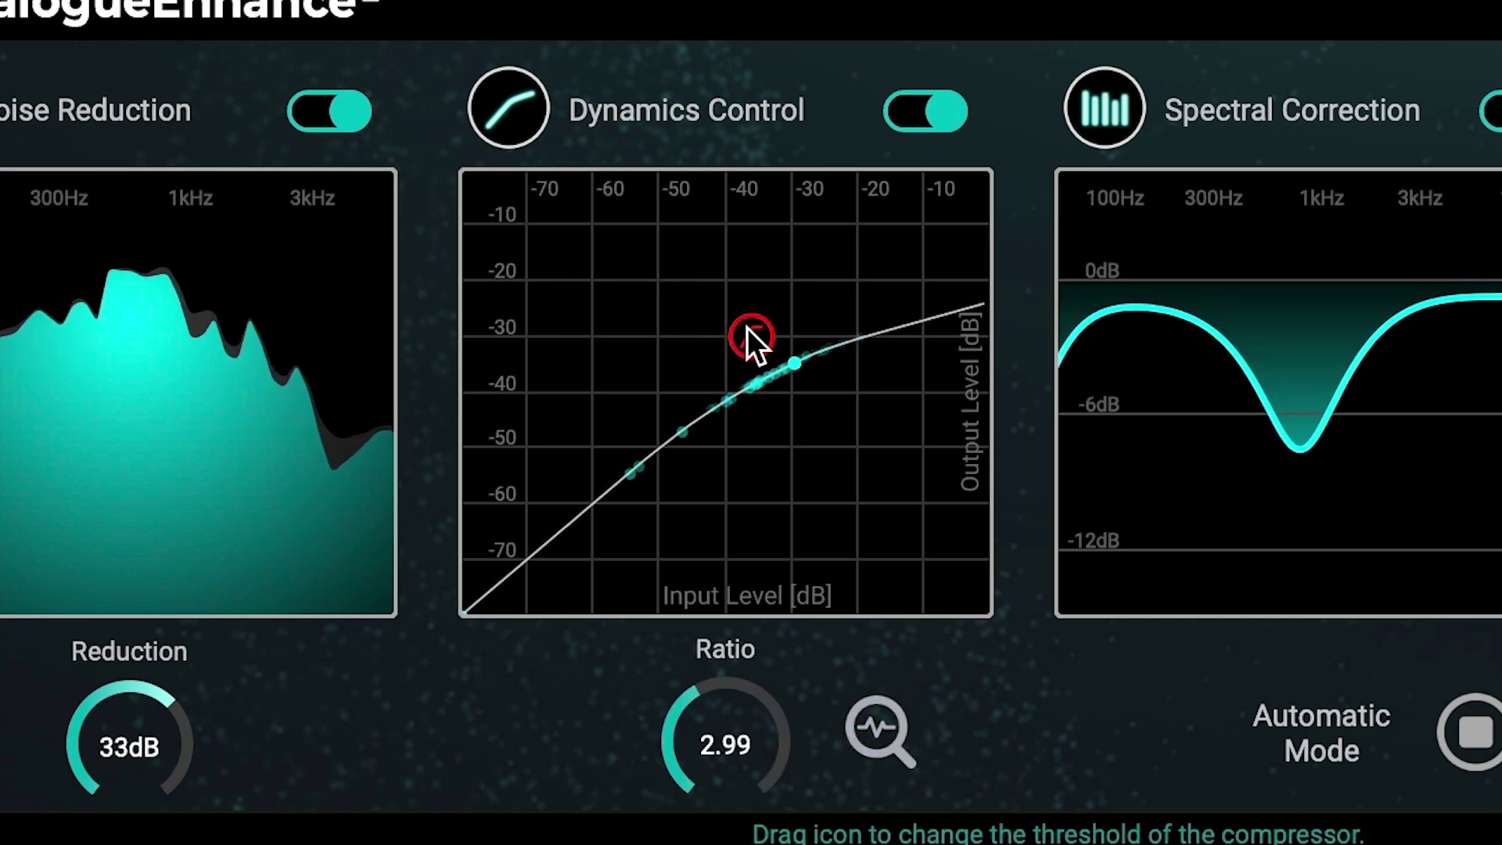
pyautogui.moveTo(739, 330); pyautogui.dragTo(704, 374)
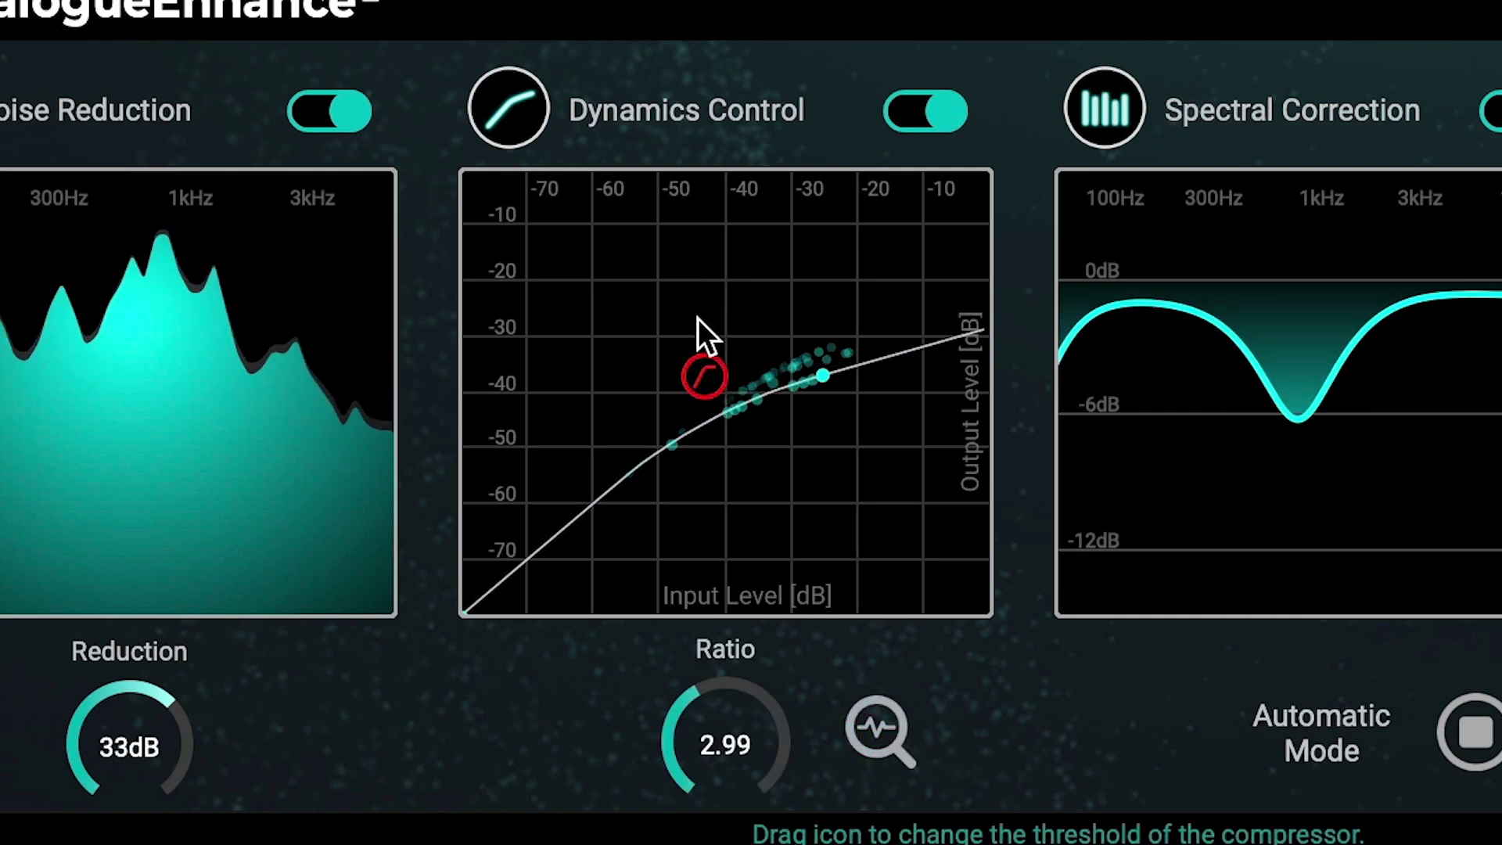
pyautogui.moveTo(745, 693); pyautogui.dragTo(738, 570)
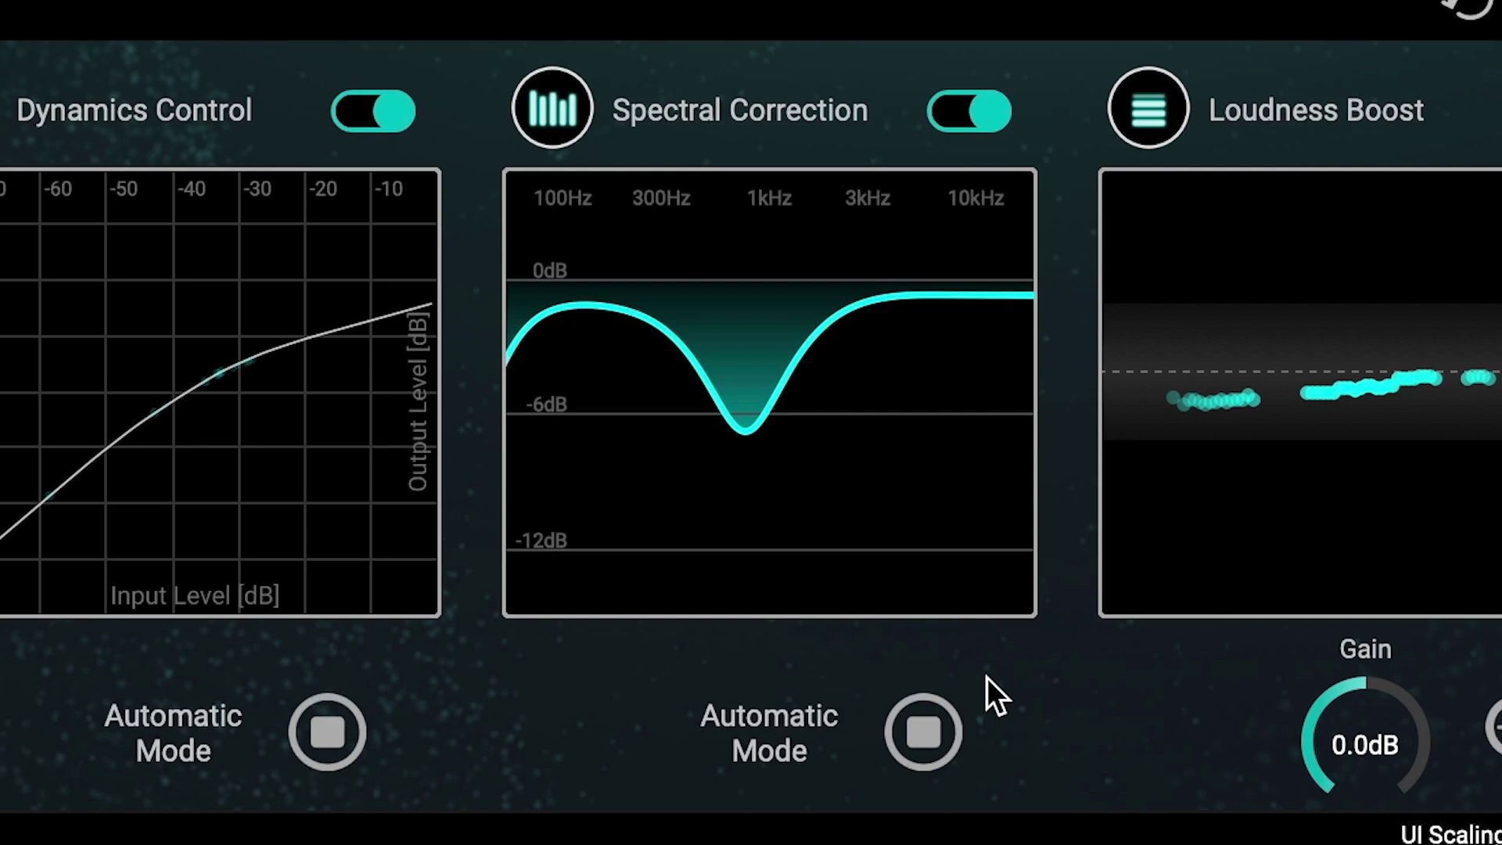
# Put Spectral Correction in manual mode, make the mid EQ dip shallower and set make-up gain near 4.23dB.
pyautogui.click(900, 736)
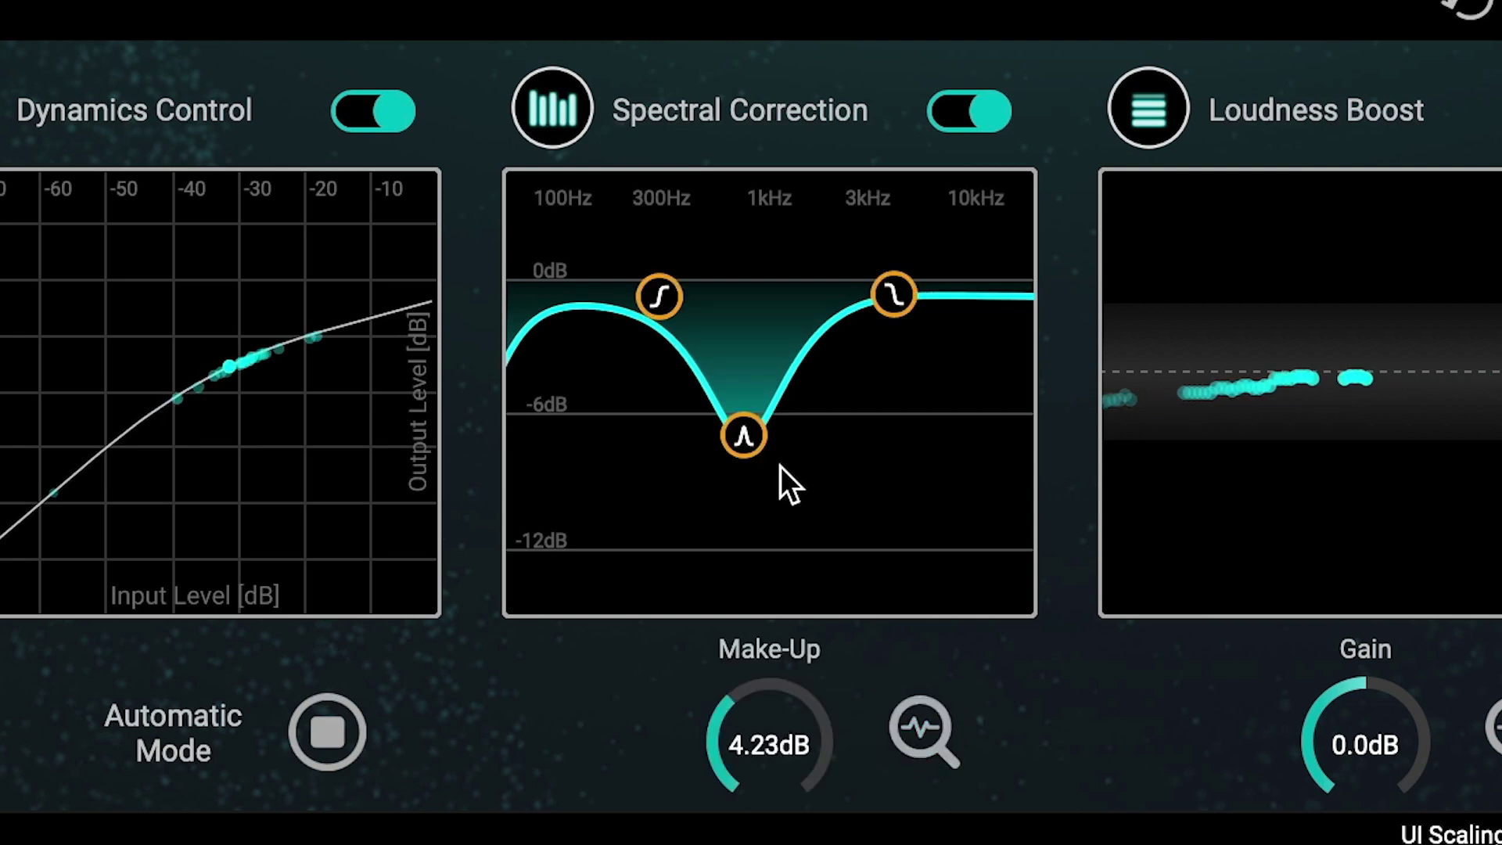
pyautogui.moveTo(750, 431); pyautogui.dragTo(746, 399)
pyautogui.click(888, 295)
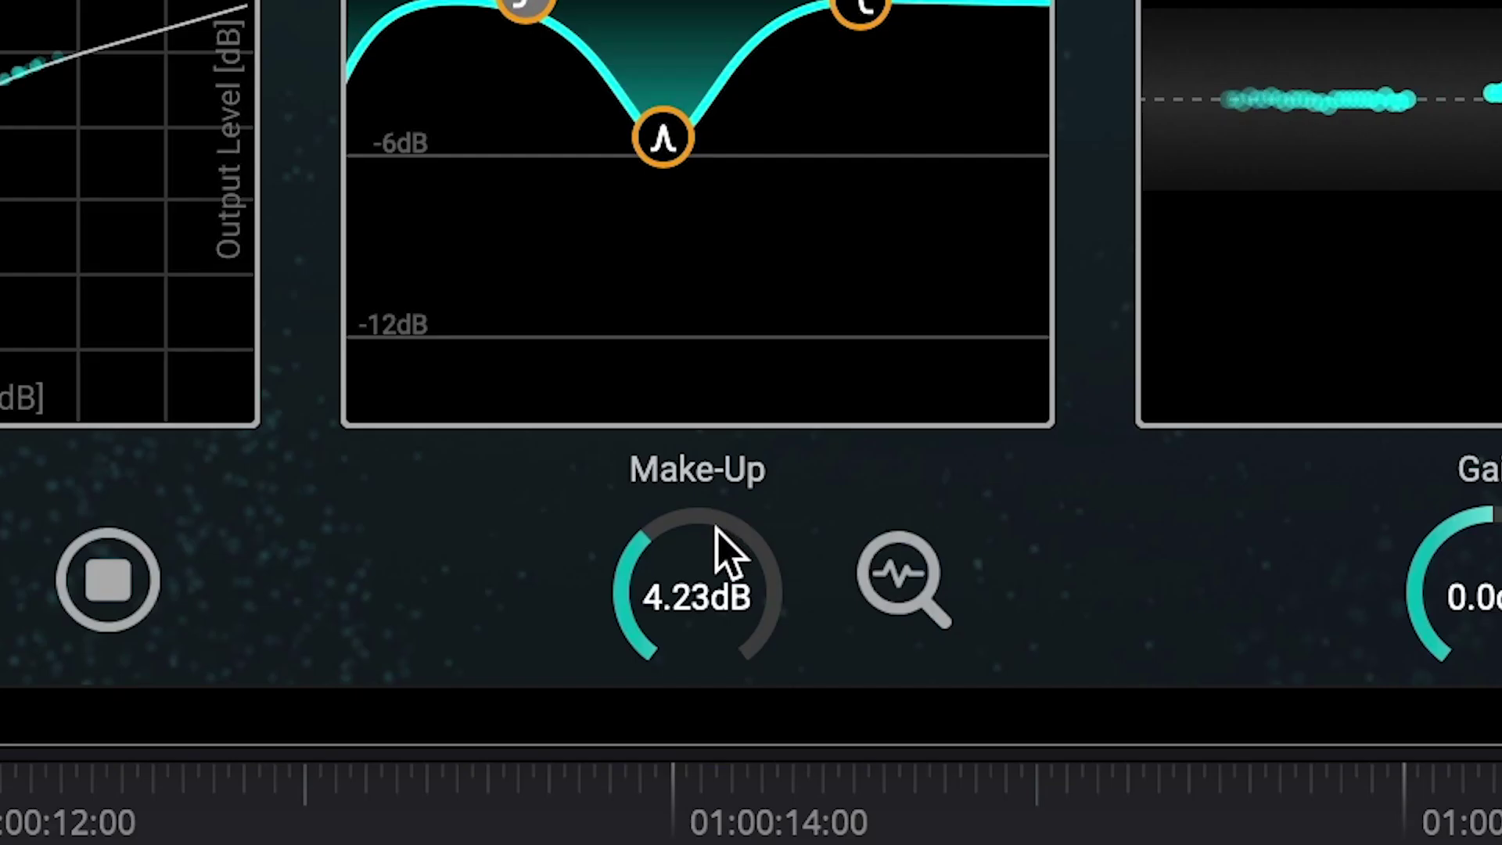
pyautogui.moveTo(784, 700); pyautogui.dragTo(794, 685)
pyautogui.moveTo(742, 543)
pyautogui.mouseDown()
pyautogui.moveTo(805, 764)
pyautogui.moveTo(791, 654)
pyautogui.moveTo(799, 683)
pyautogui.mouseUp()
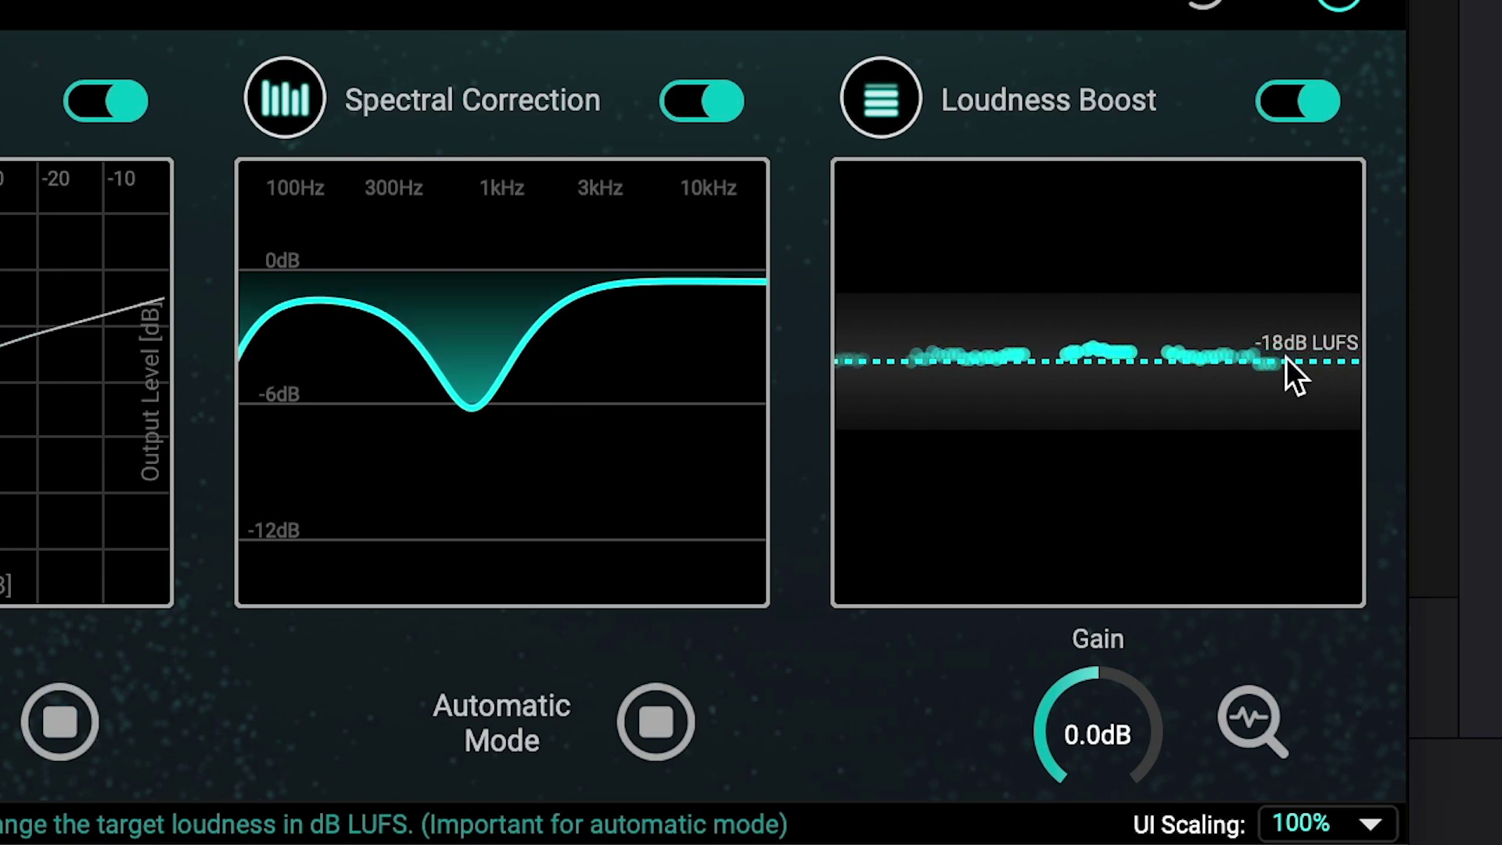
# Set the Loudness Boost target to -15dB LUFS and keep the automatically adapted 3.4dB gain.
pyautogui.click(1275, 706)
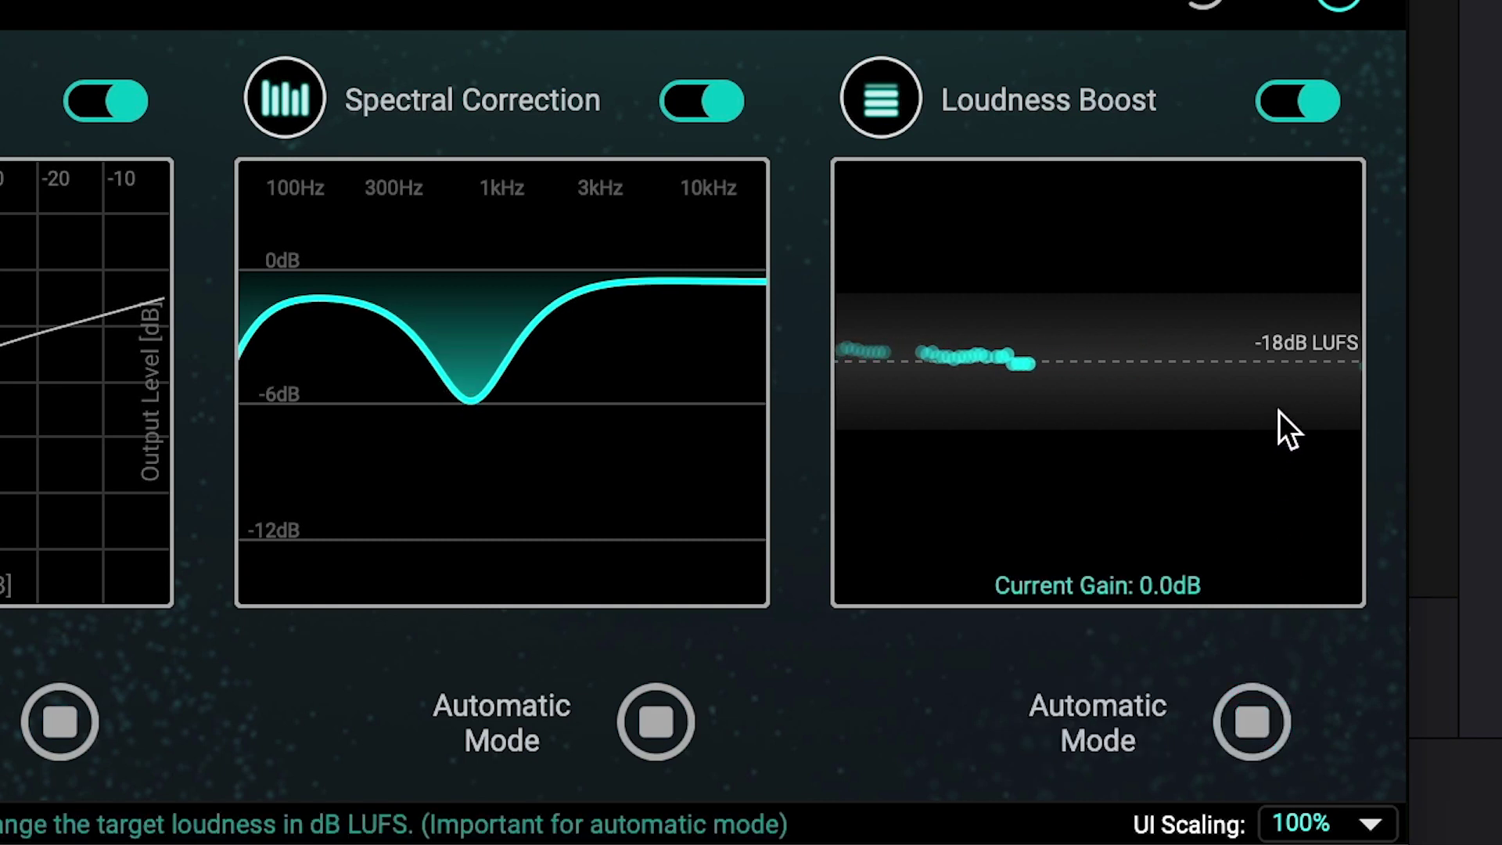
pyautogui.moveTo(1294, 363); pyautogui.dragTo(1293, 329)
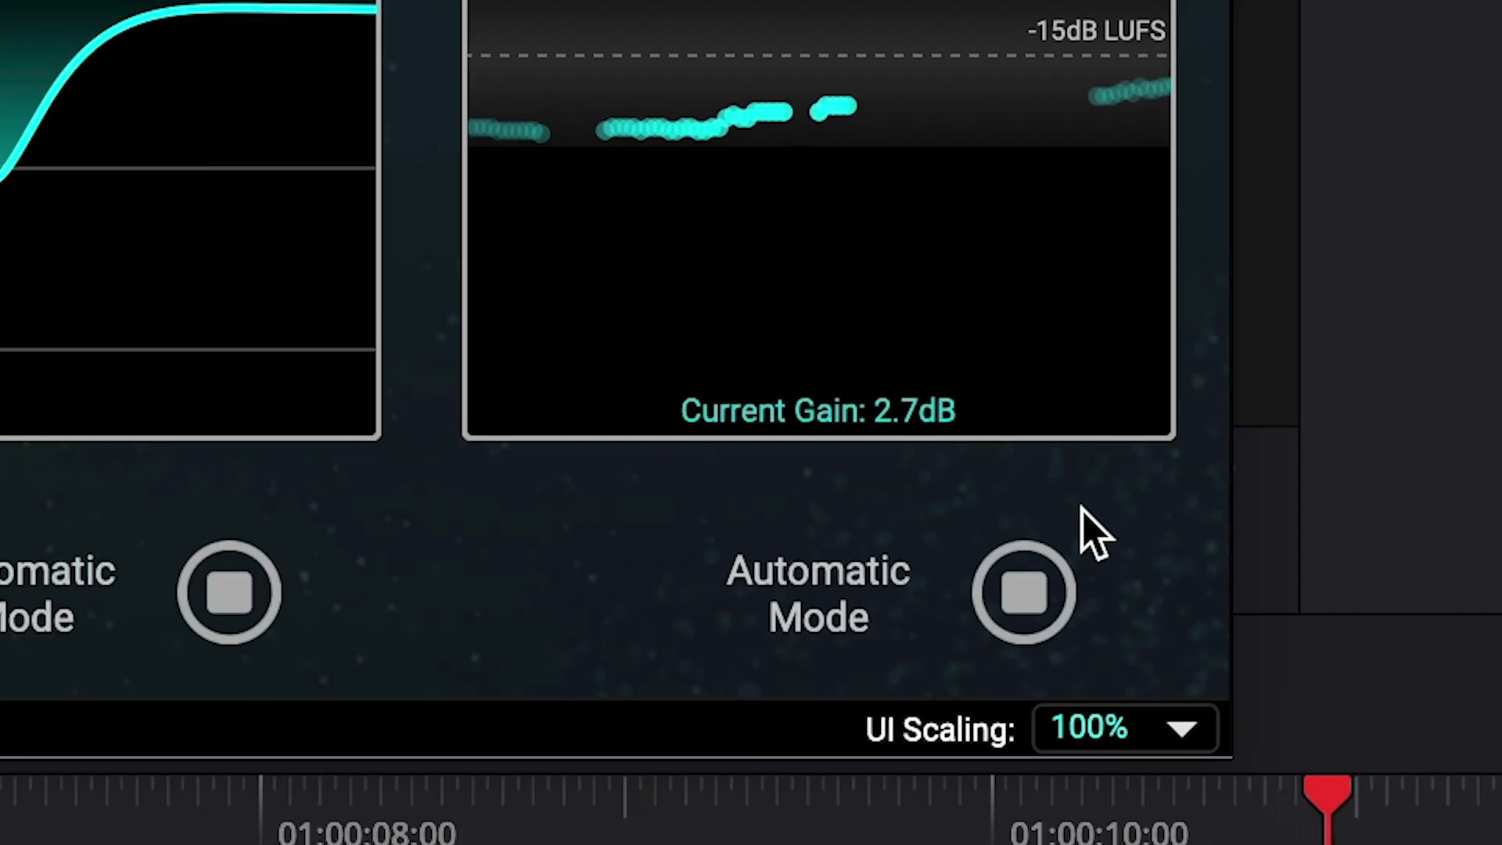
pyautogui.click(1250, 718)
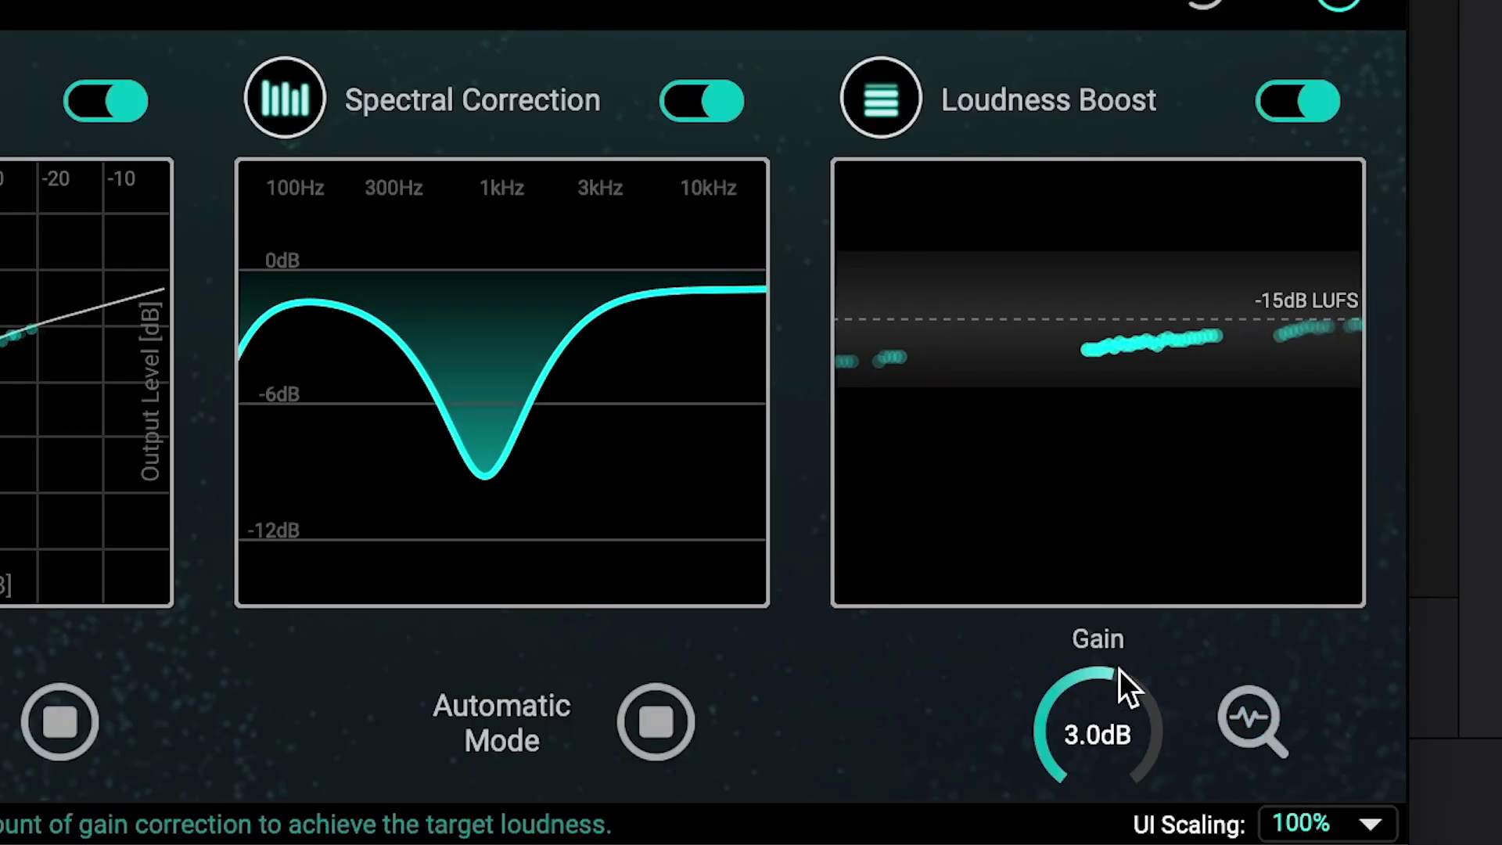
pyautogui.moveTo(1119, 671)
pyautogui.mouseDown()
pyautogui.moveTo(1123, 607)
pyautogui.moveTo(1141, 644)
pyautogui.mouseUp()
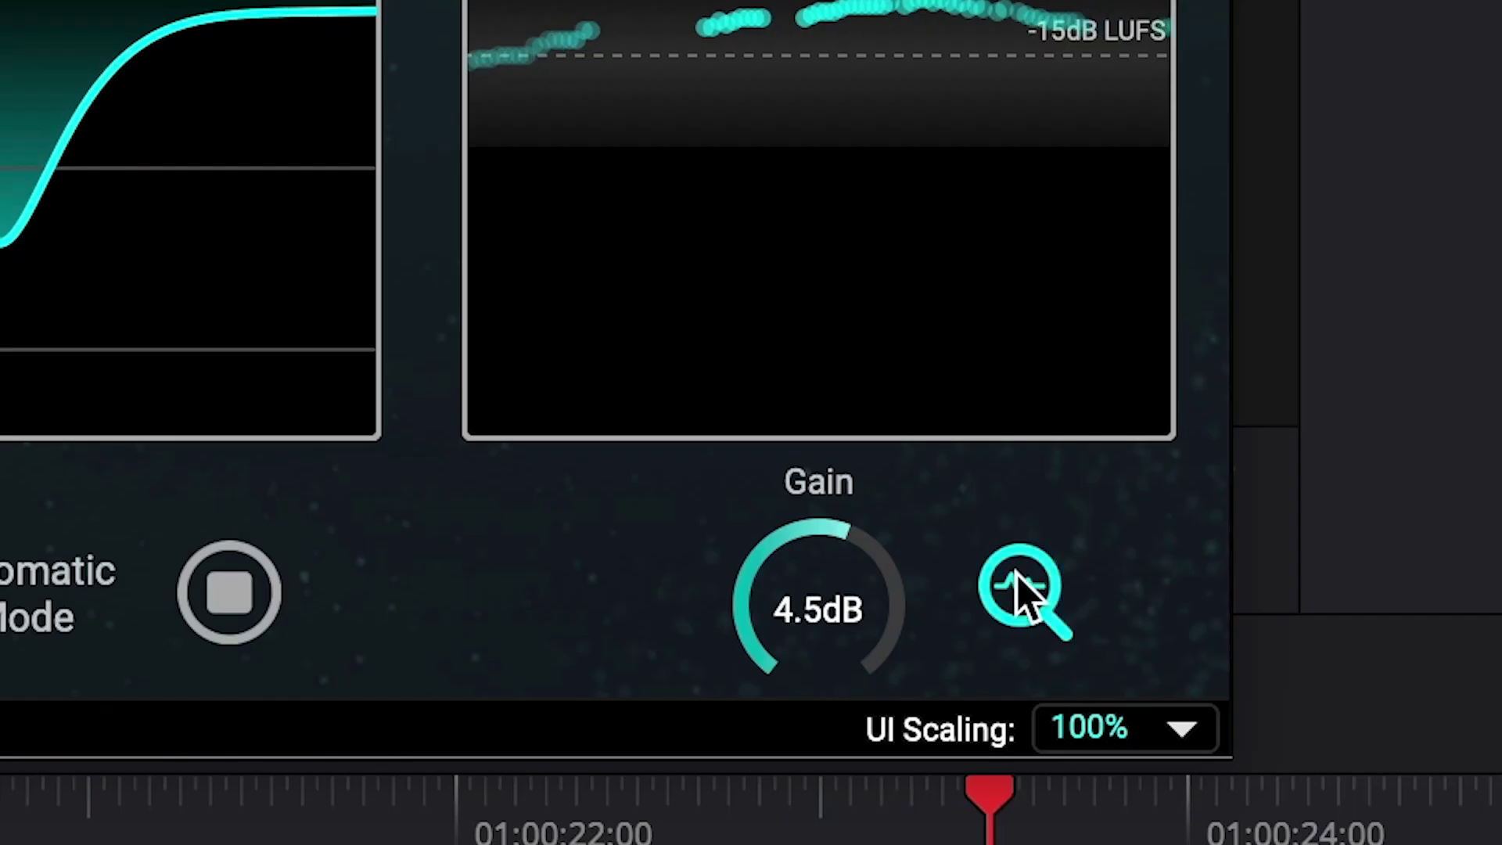
pyautogui.click(1253, 719)
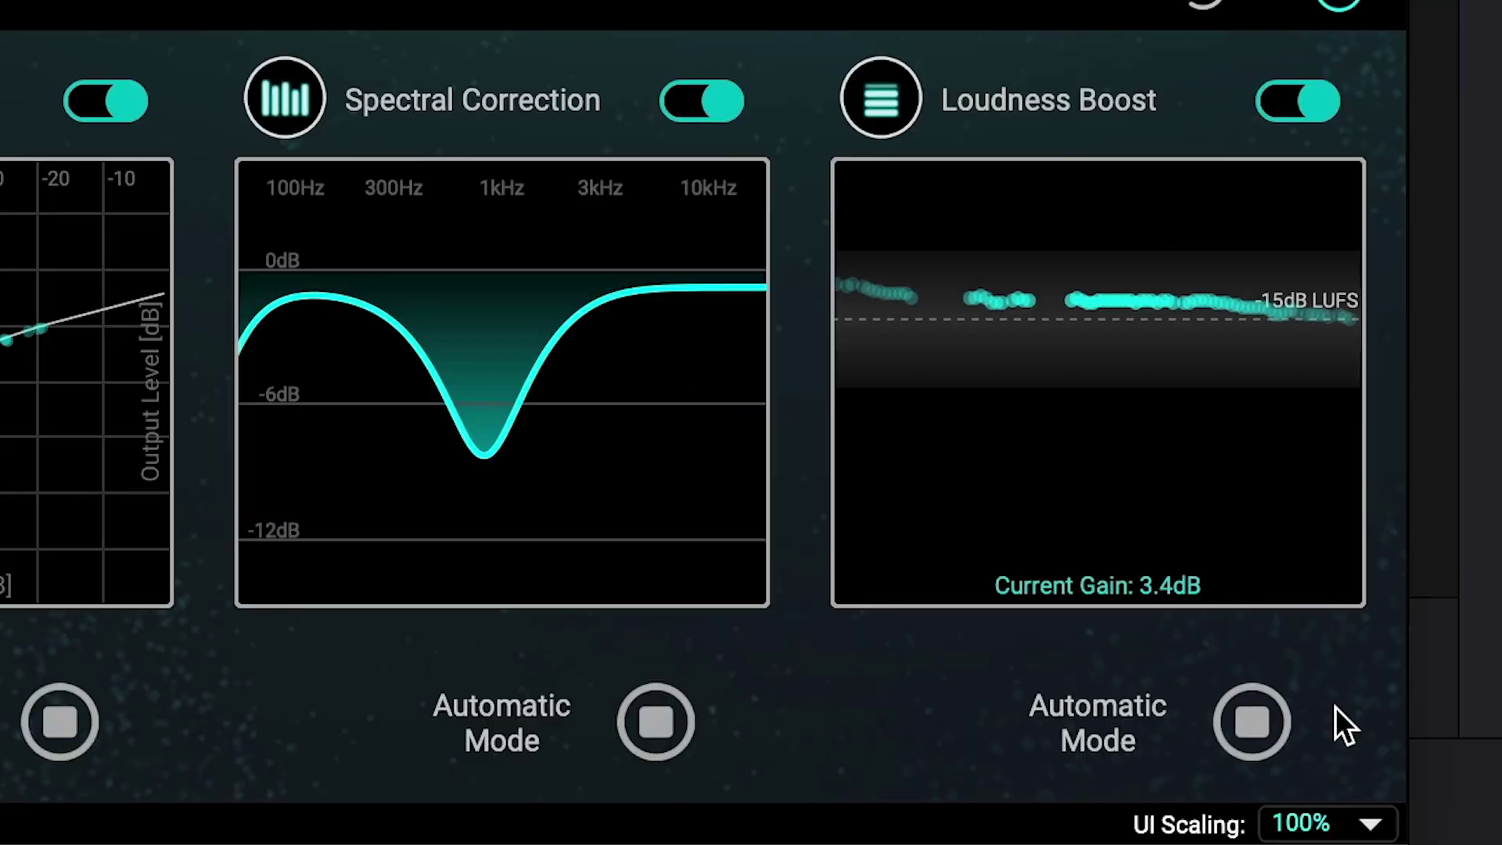
pyautogui.click(1253, 718)
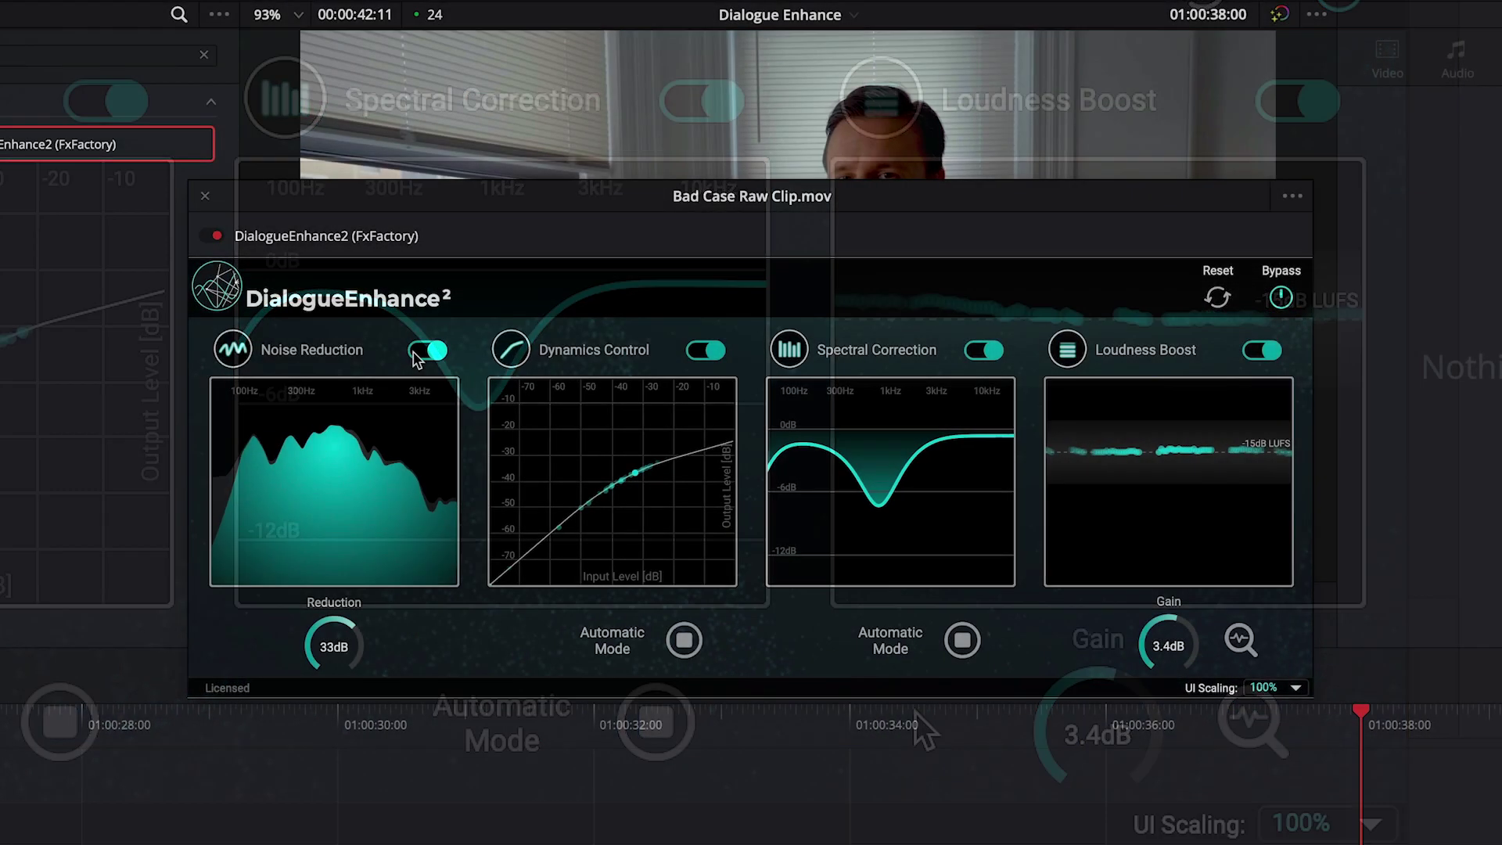
# Switch off Noise Reduction, Dynamics Control and Spectral Correction to compare the sound.
pyautogui.click(420, 352)
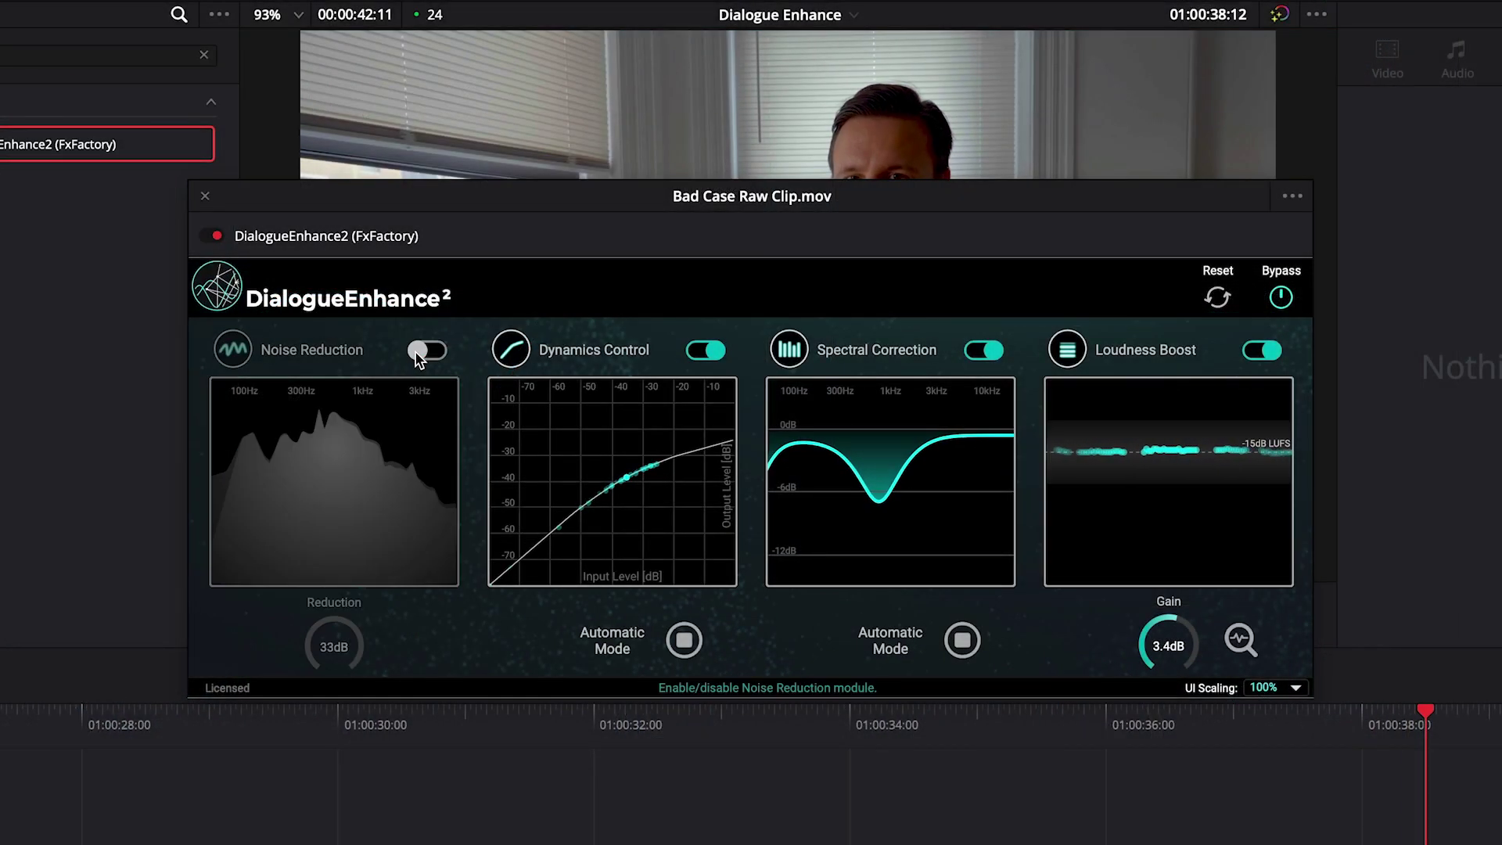
pyautogui.click(706, 350)
pyautogui.click(986, 353)
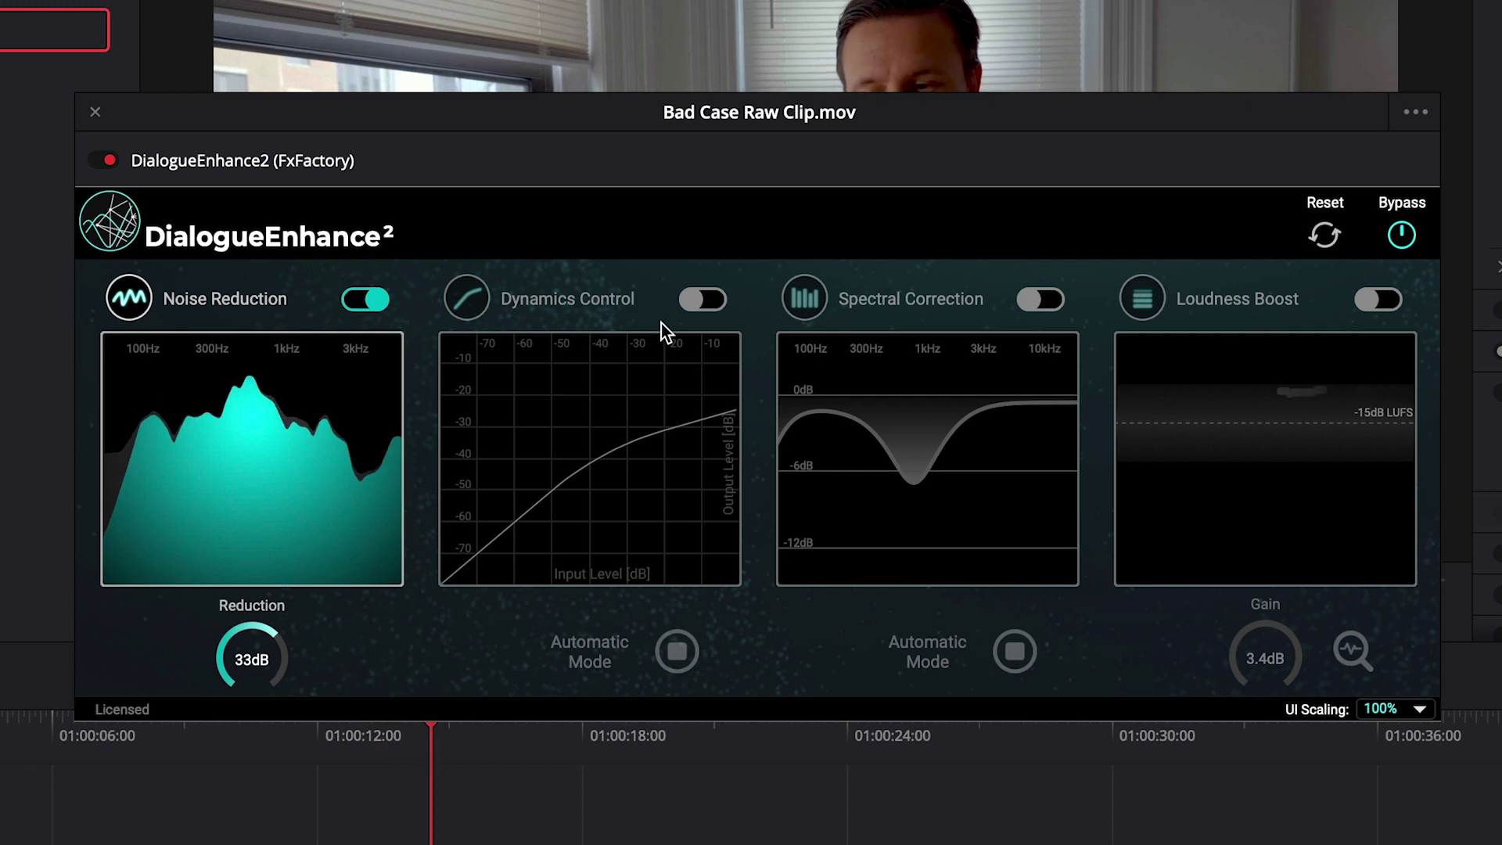
# Switch Dynamics Control, Spectral Correction and Loudness Boost back on.
pyautogui.click(708, 304)
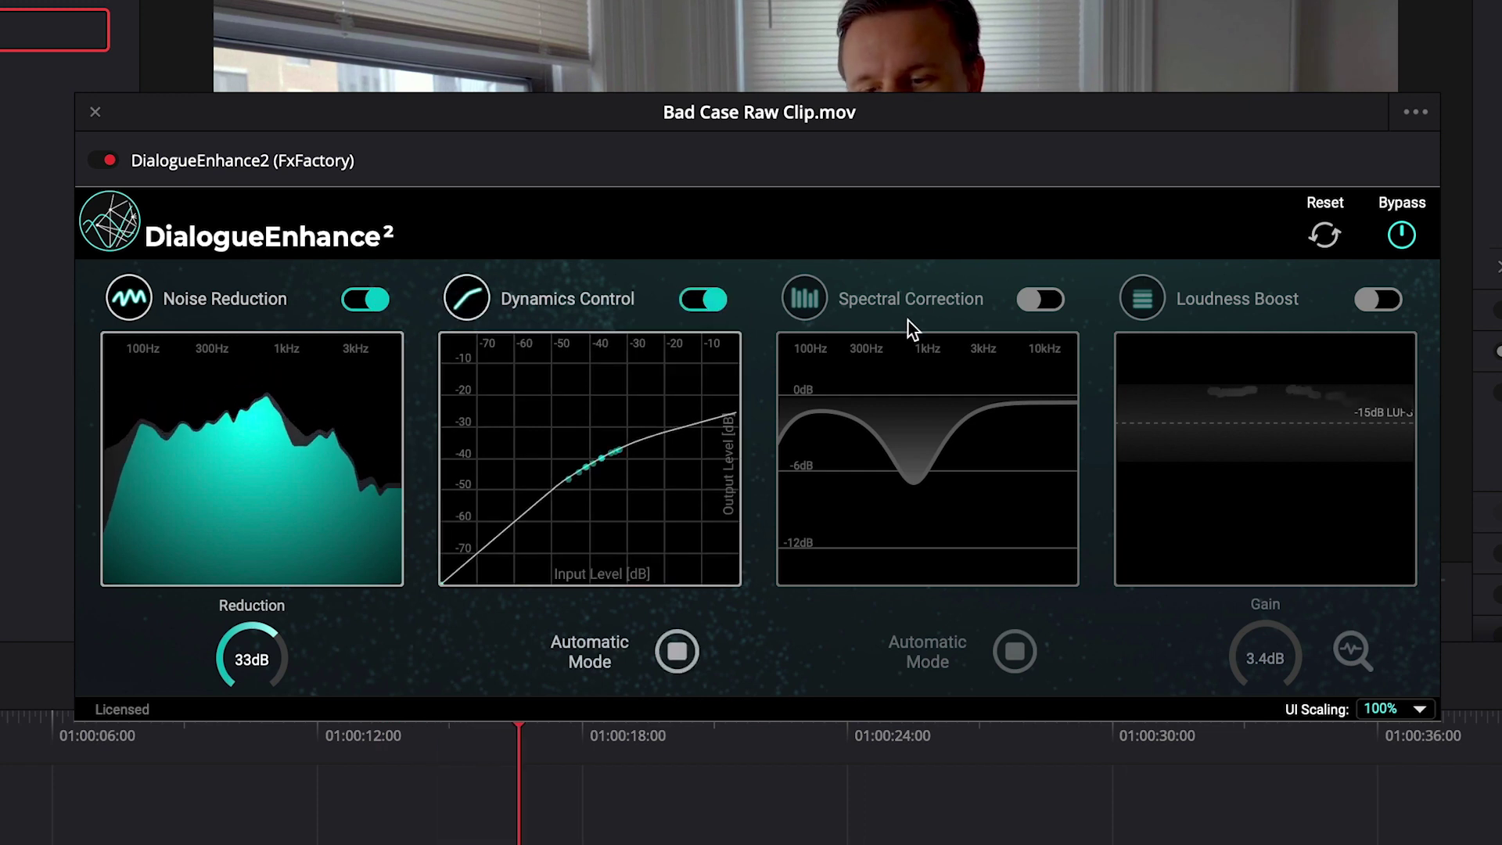
pyautogui.click(1047, 302)
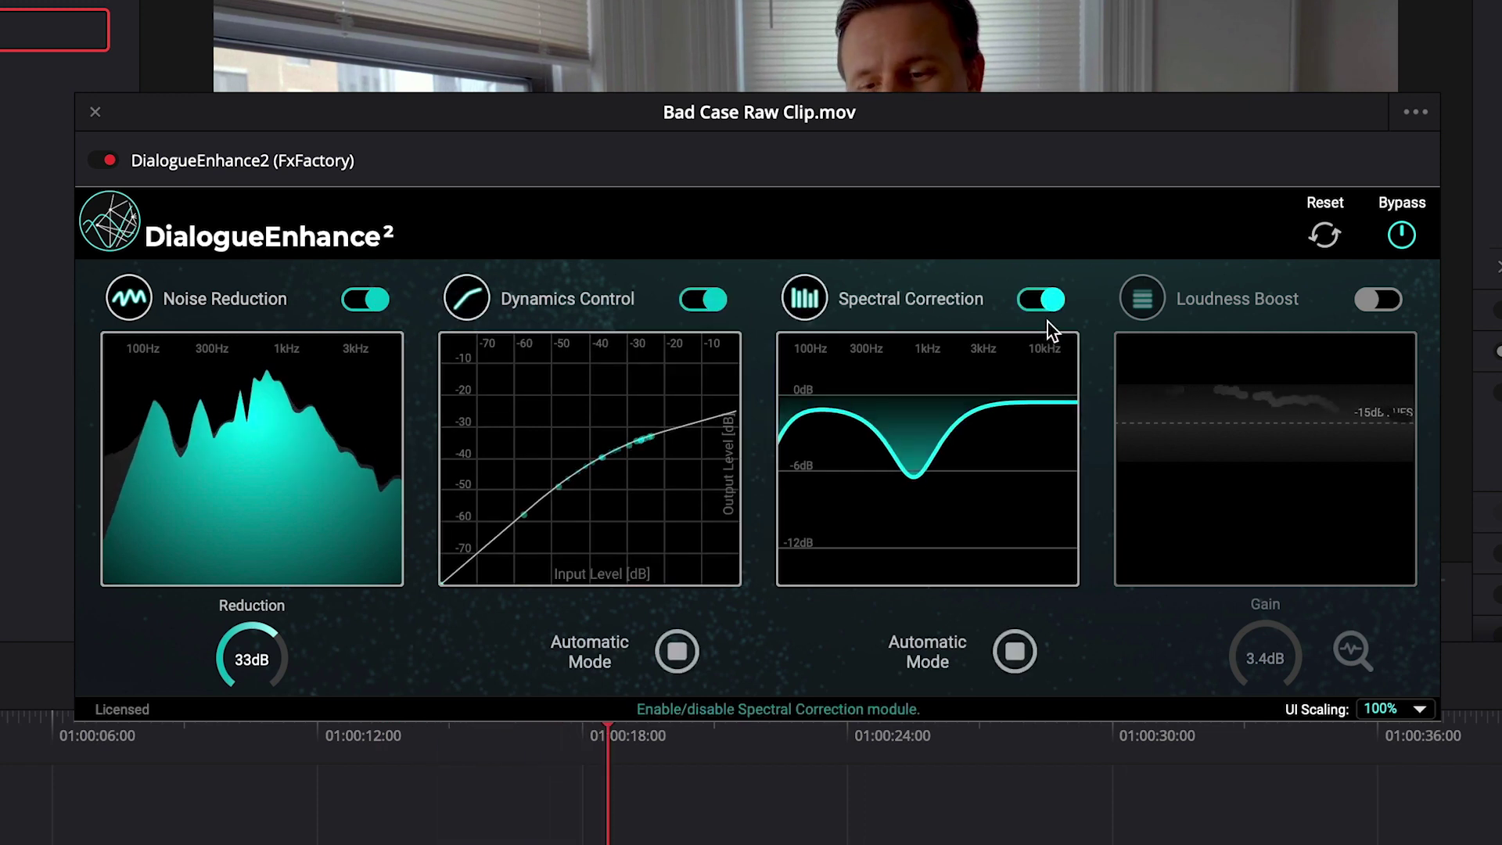
pyautogui.click(1391, 298)
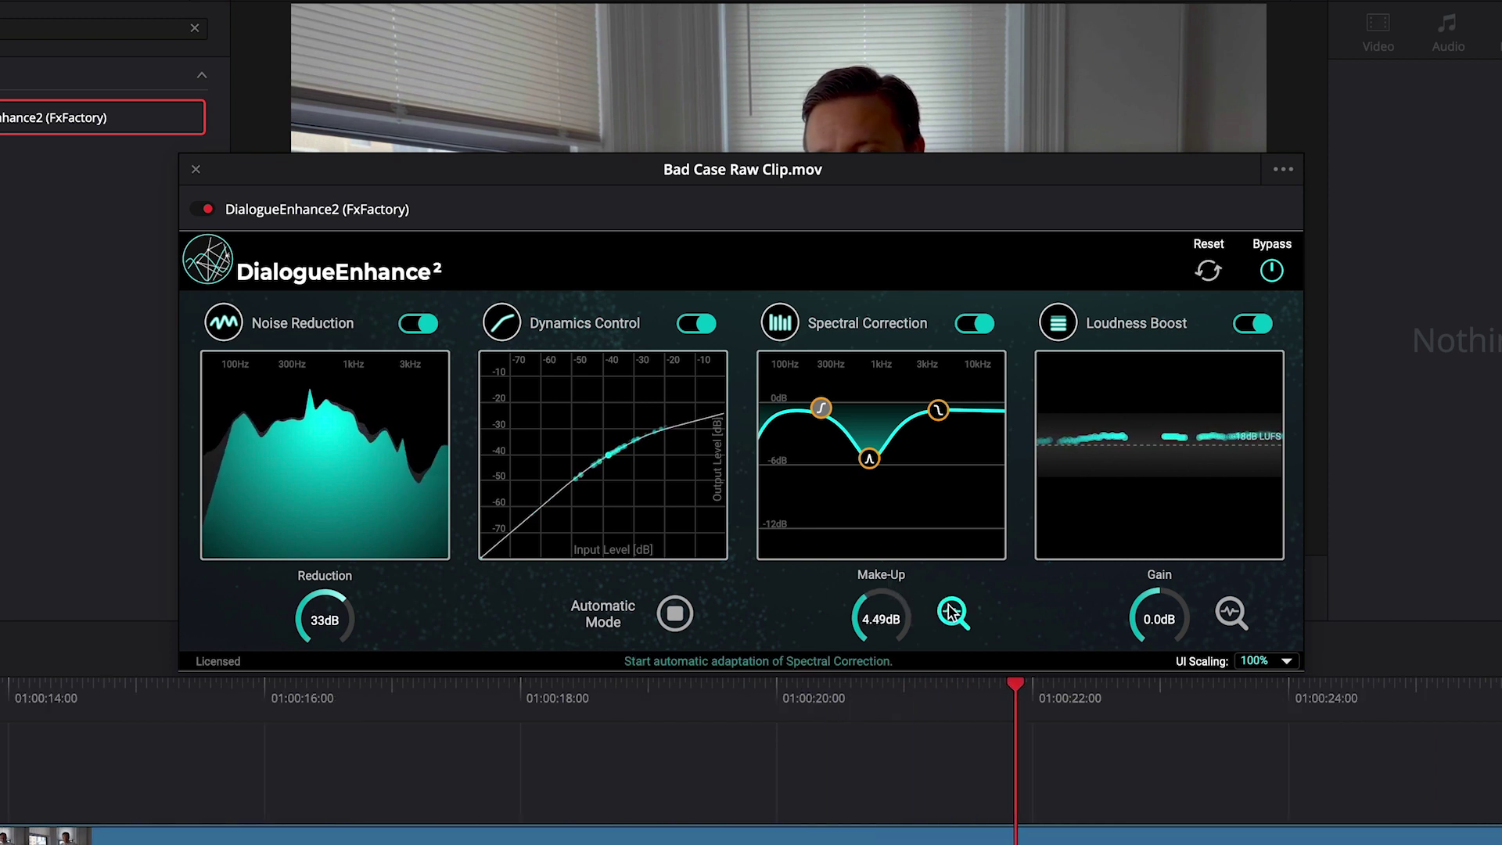
# Start Spectral Correction's automatic adaptation with its magnifier icon while playback continues.
pyautogui.click(951, 611)
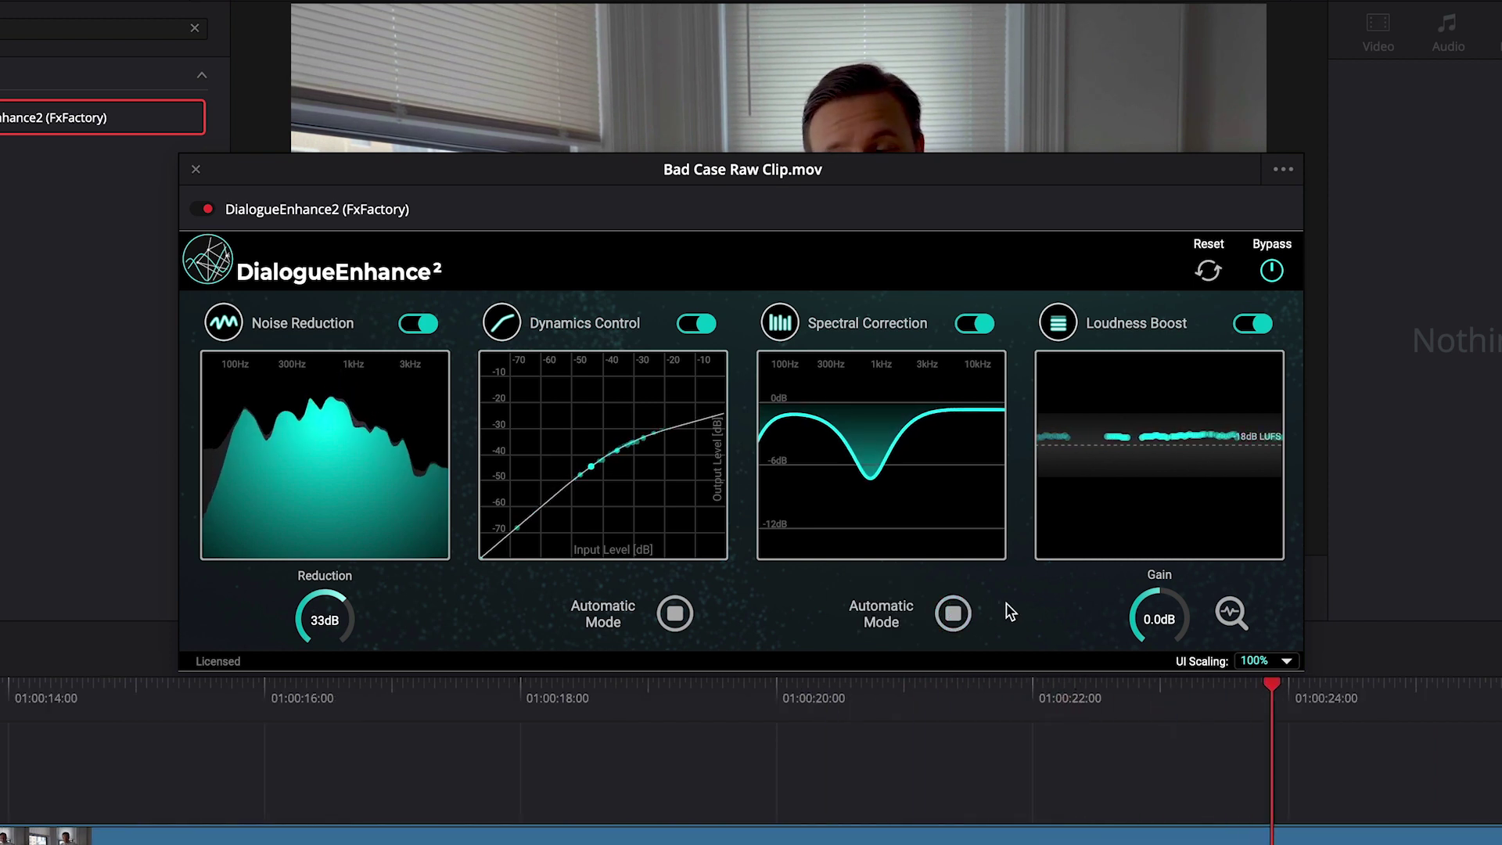